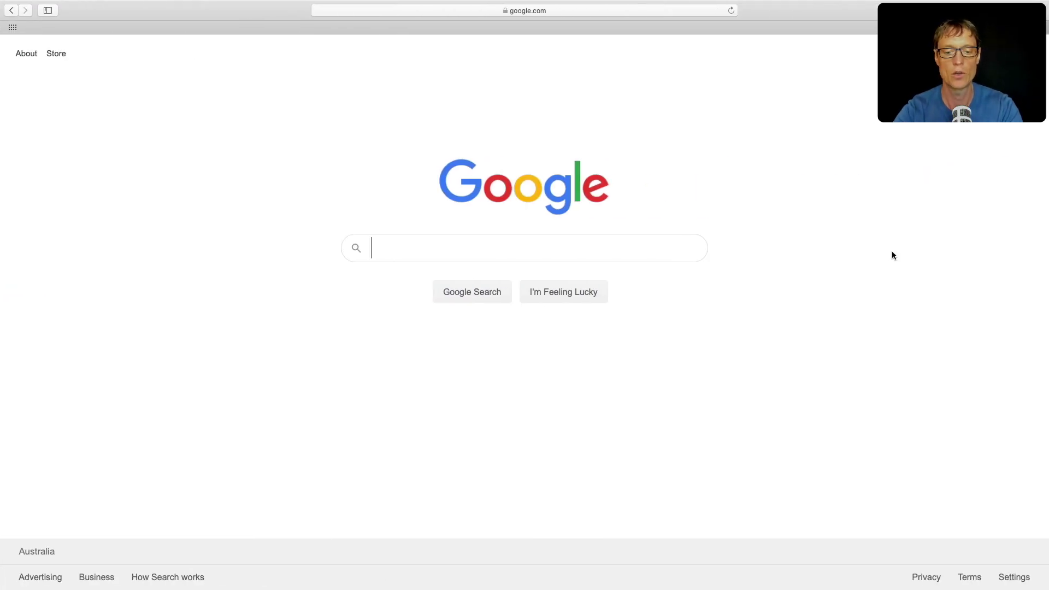
Step: Search Google for 'ip subnet calculator' using the suggestion offered for 'ip subnet'
text(ip subnet)
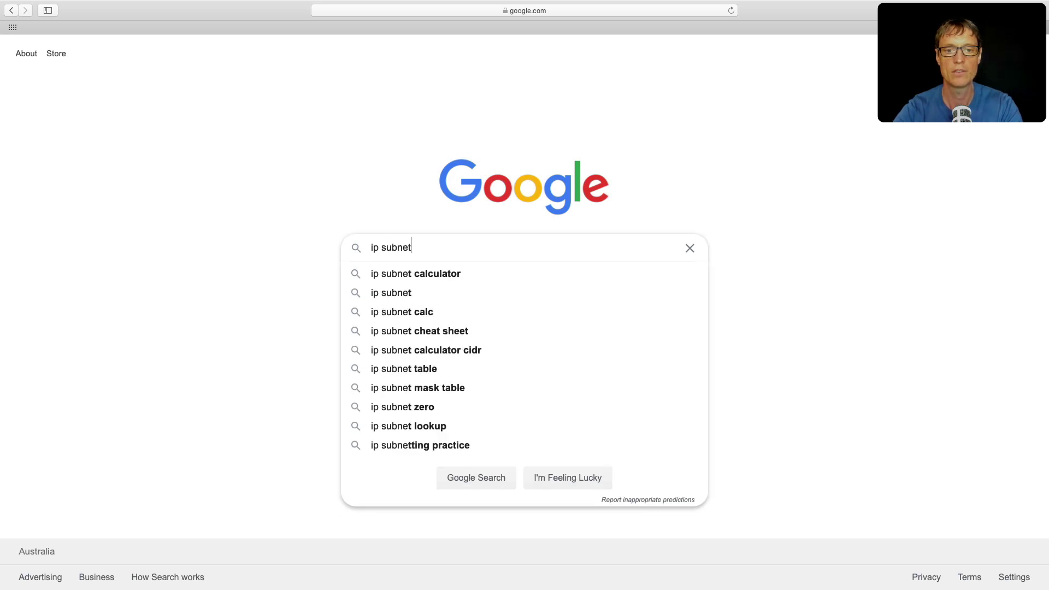
key(Down)
key(Return)
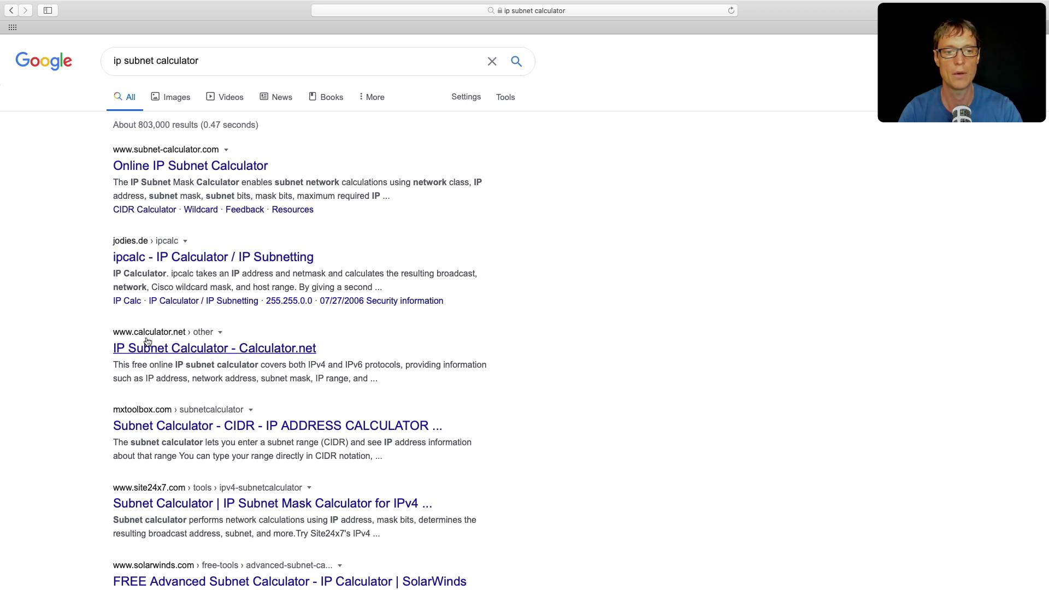
Step: On Calculator.net's IP Subnet Calculator, calculate 192.168.0.0 with the 255.255.255.0 /24 mask
click(212, 351)
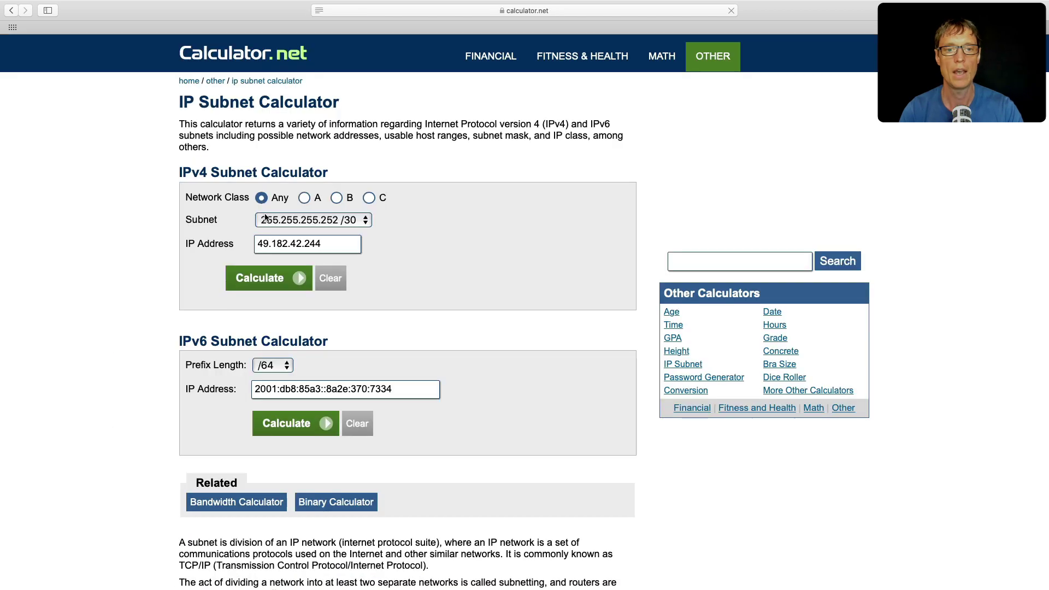
drag(333, 246, 193, 244)
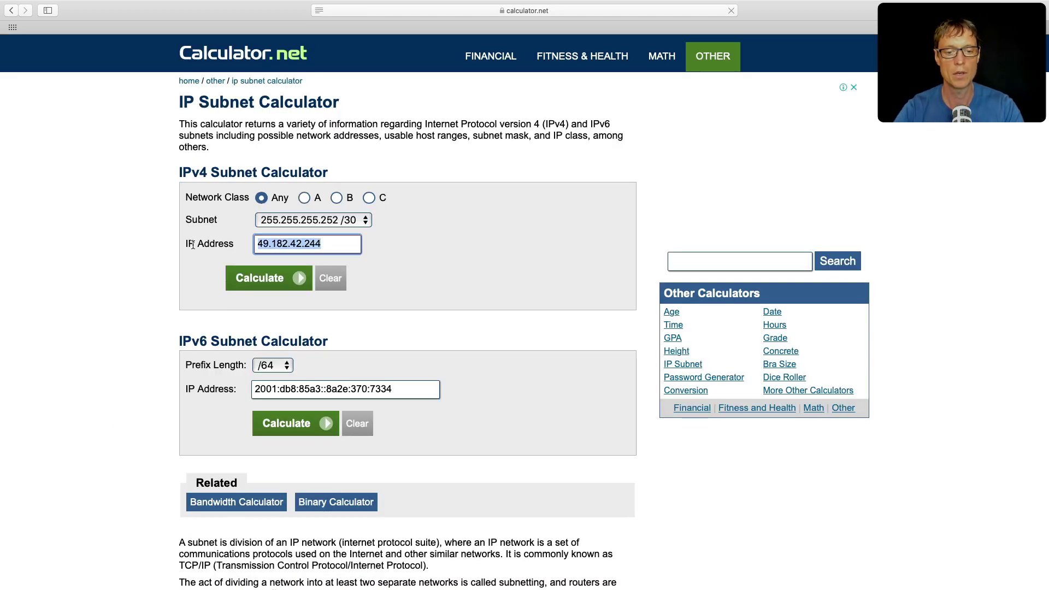
text(19)
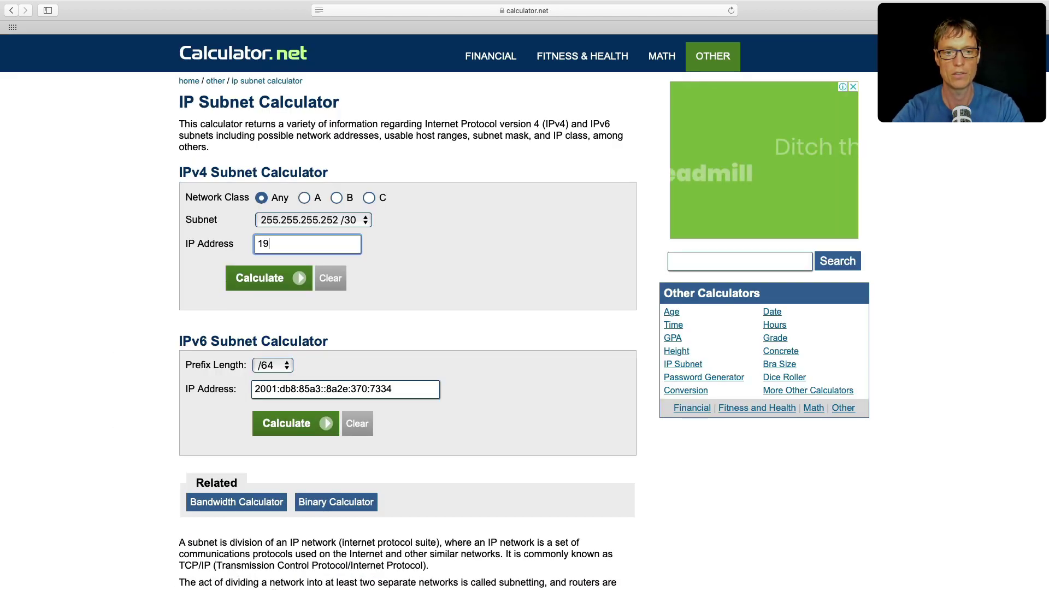
text(2.168)
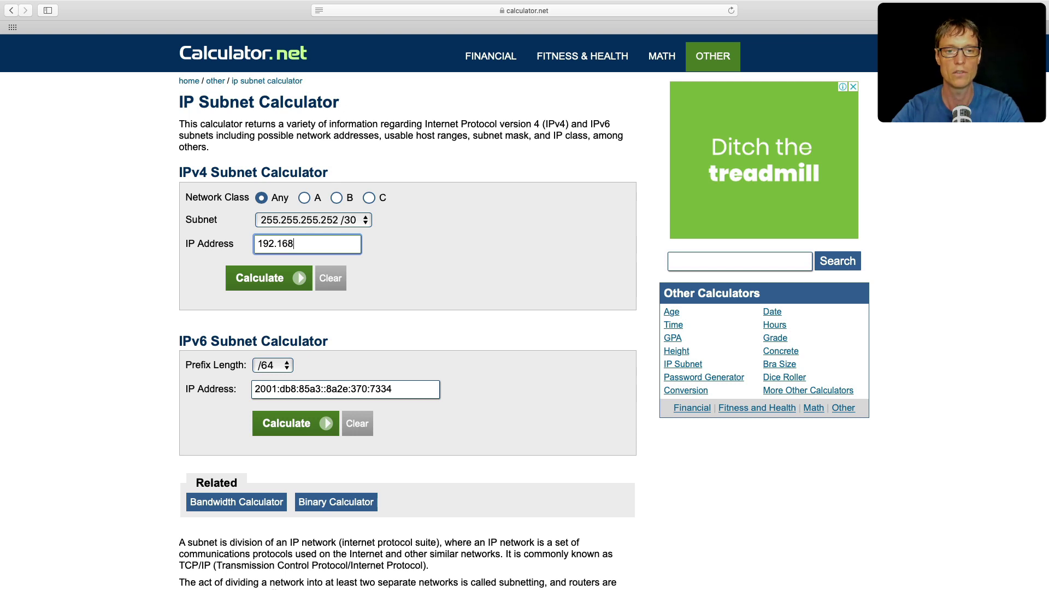
text(.0.0)
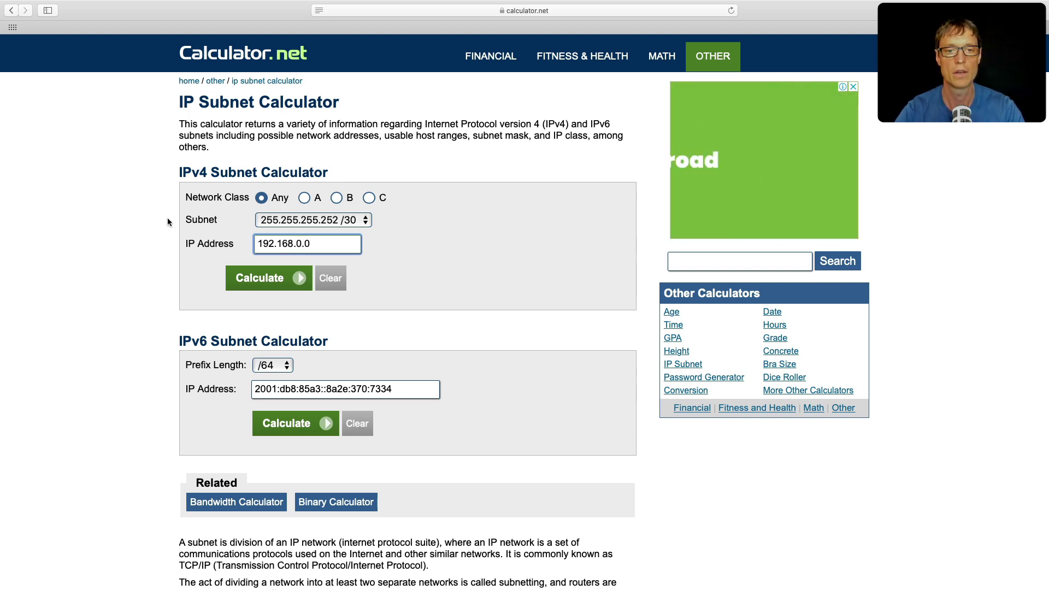
click(322, 222)
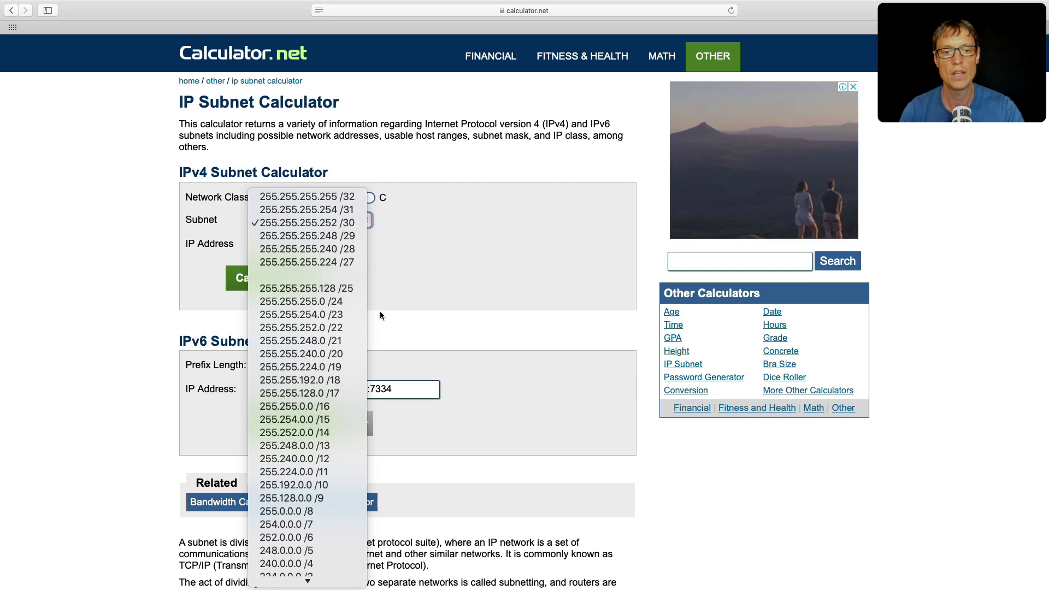
click(319, 303)
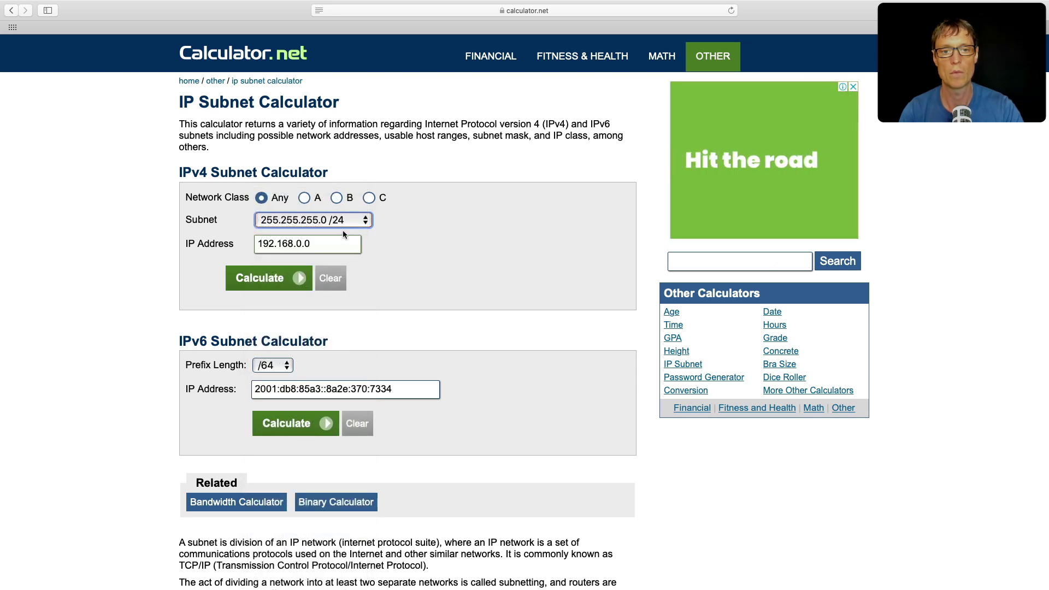
click(257, 284)
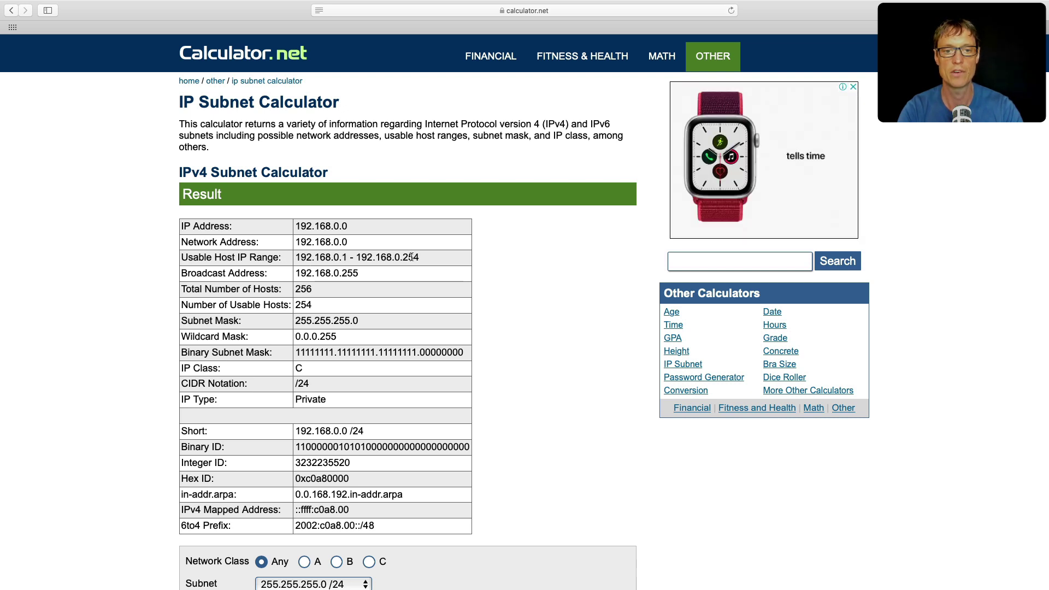
scroll(411, 257, down, 1)
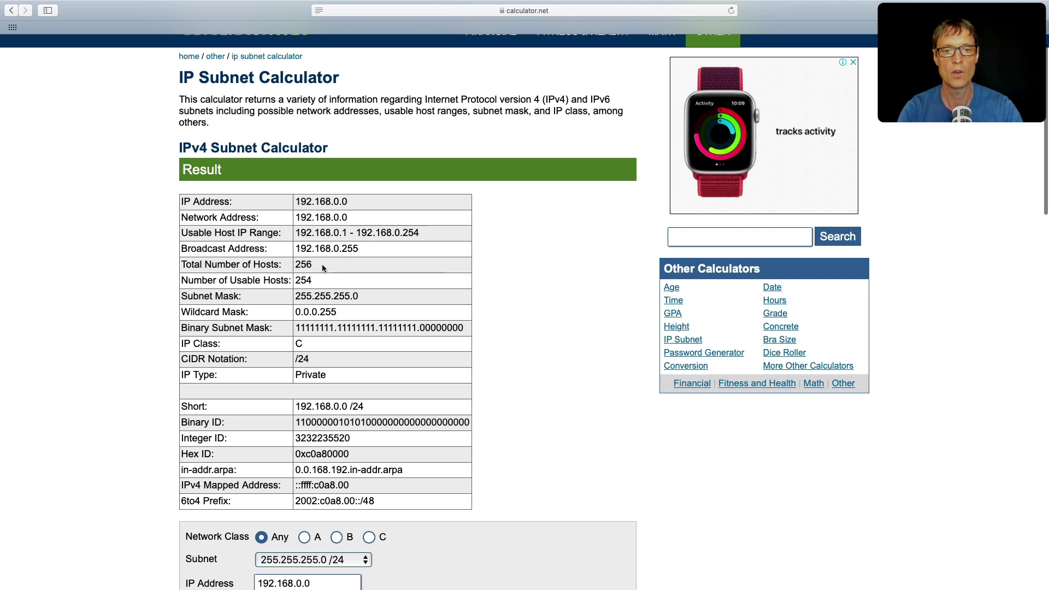
double_click(323, 264)
drag(329, 286, 307, 283)
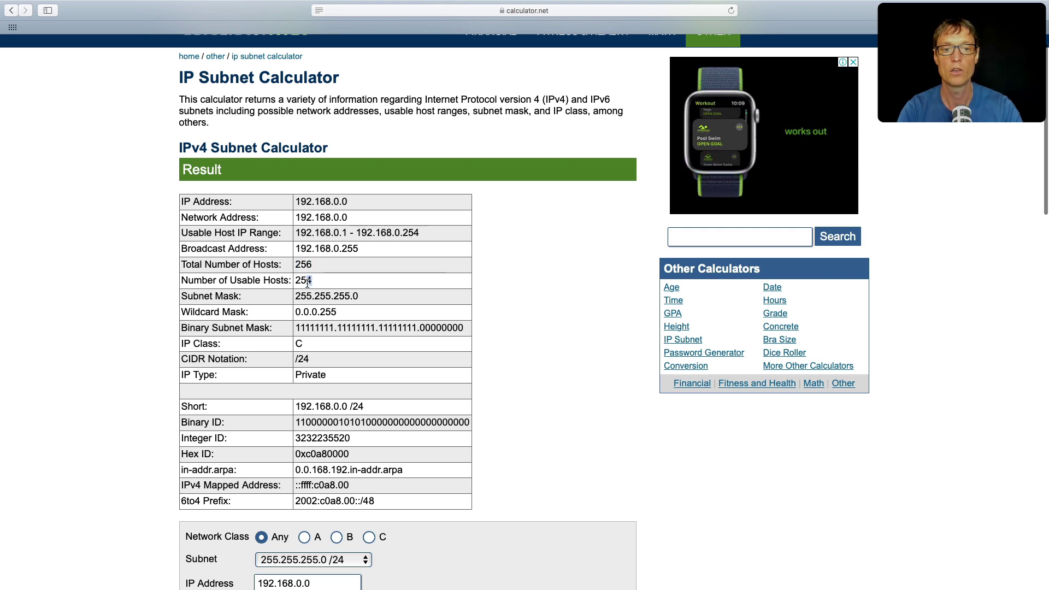
click(328, 284)
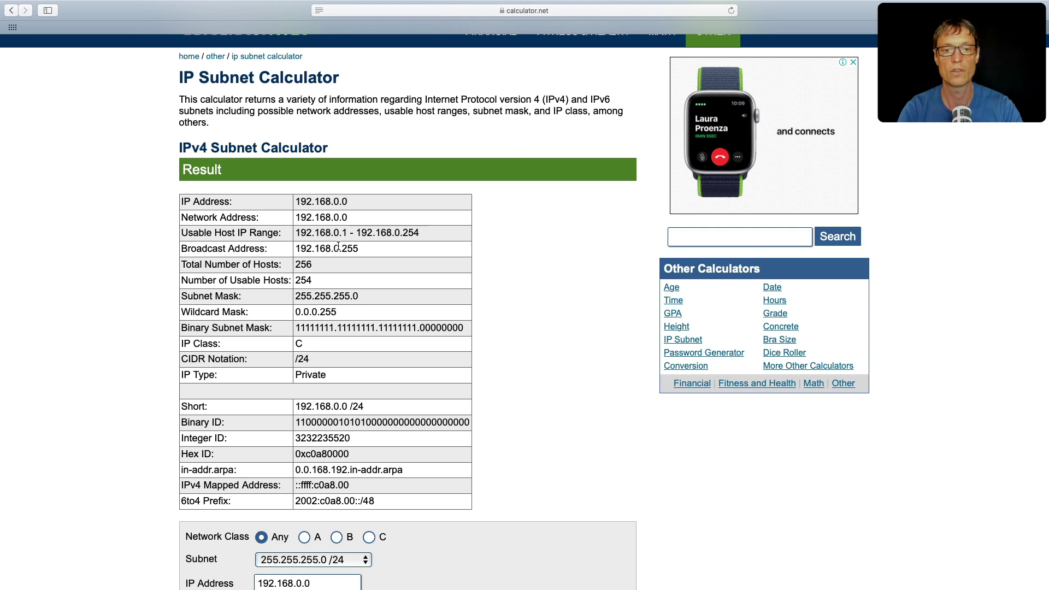
drag(348, 249, 361, 251)
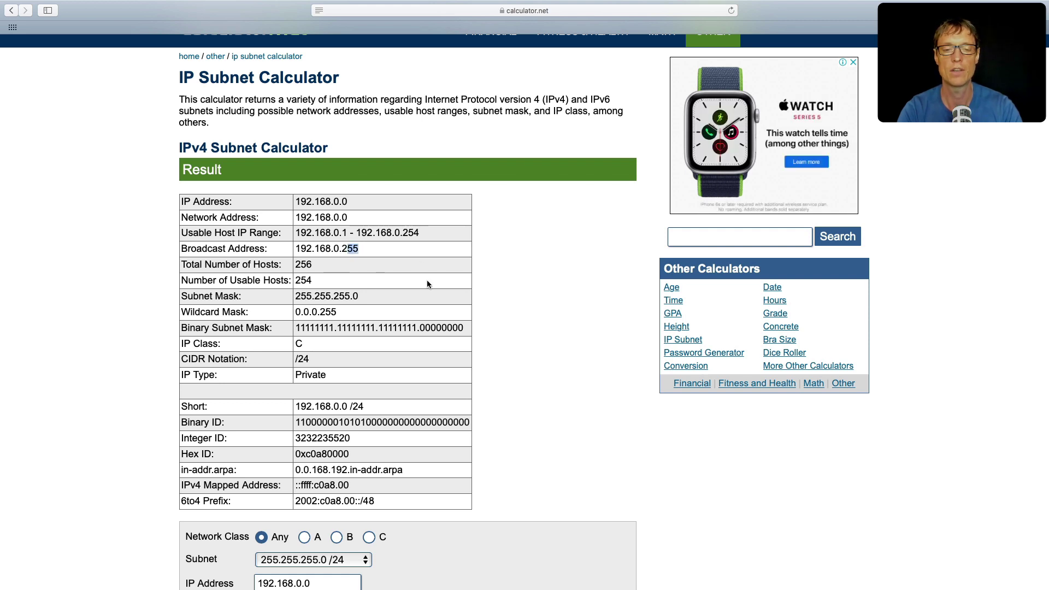
scroll(369, 280, down, 1)
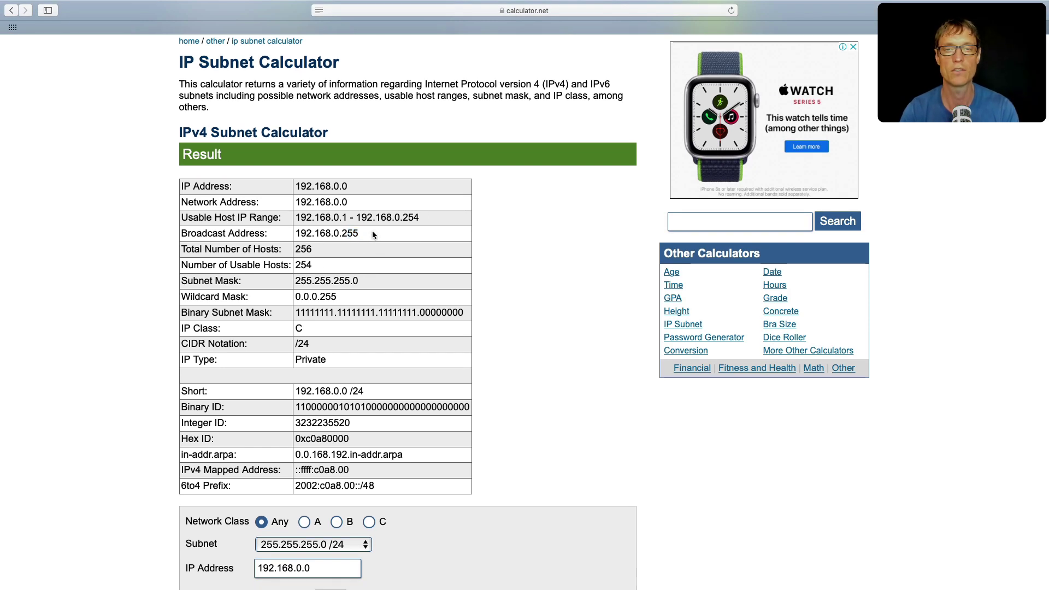
scroll(373, 234, down, 1)
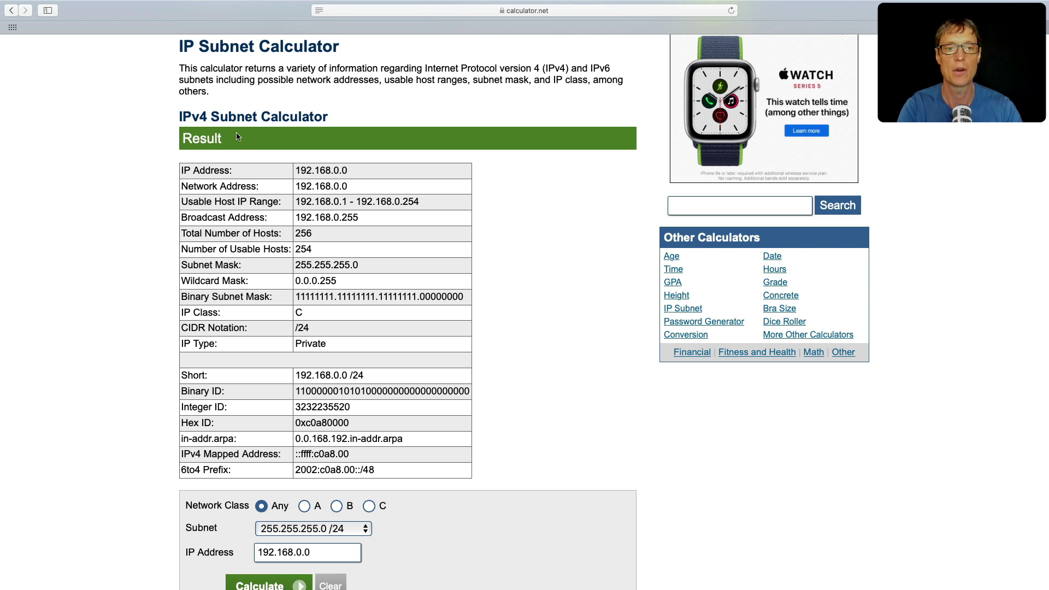
scroll(201, 116, down, 4)
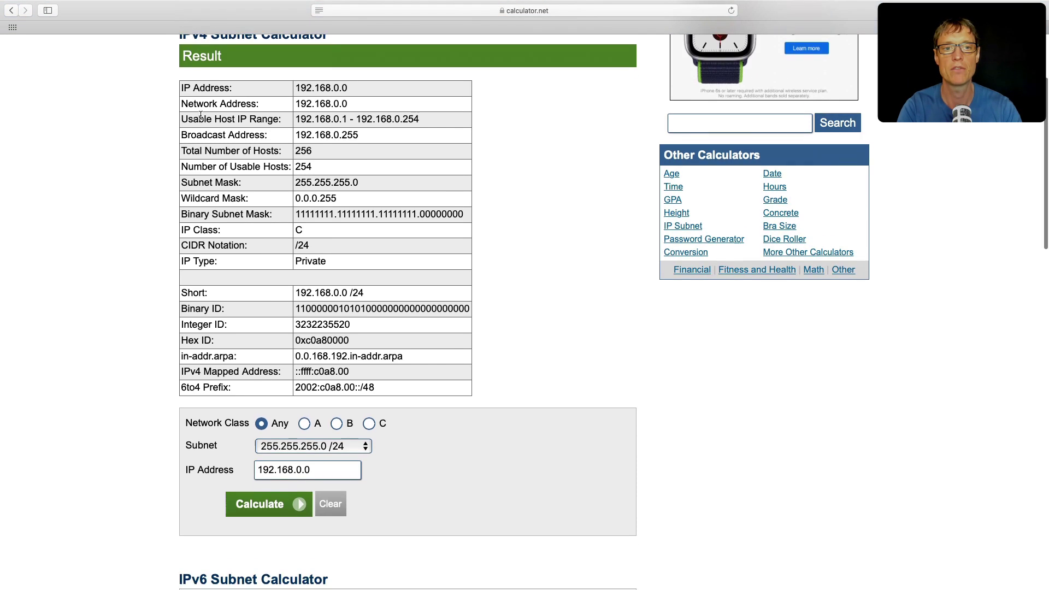
scroll(201, 115, up, 1)
scroll(173, 140, down, 10)
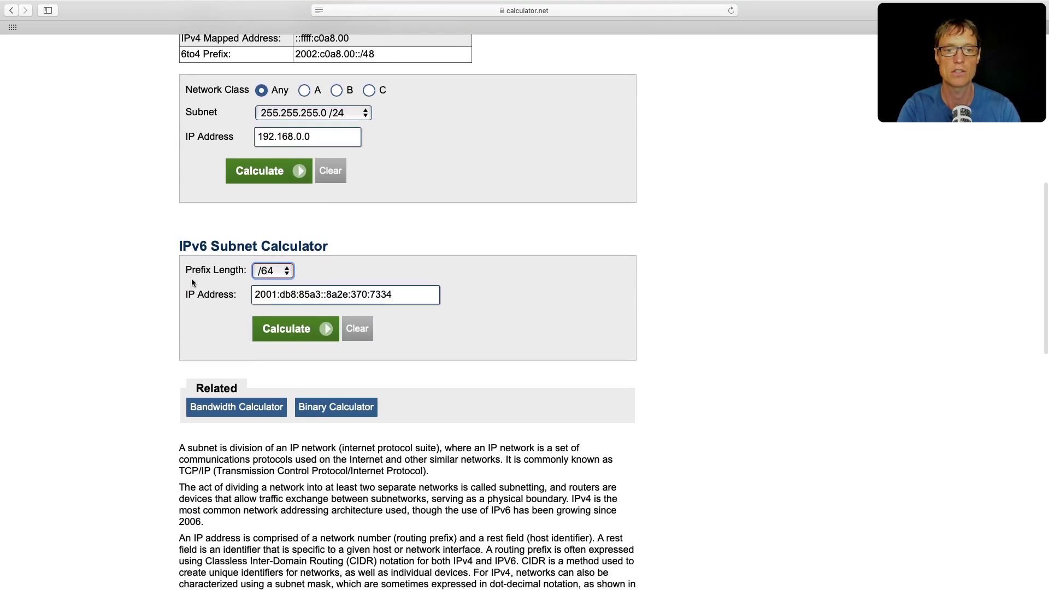
Step: Set the sample IPv6 address's prefix length to /128 in the IPv6 Subnet Calculator
drag(402, 294, 218, 288)
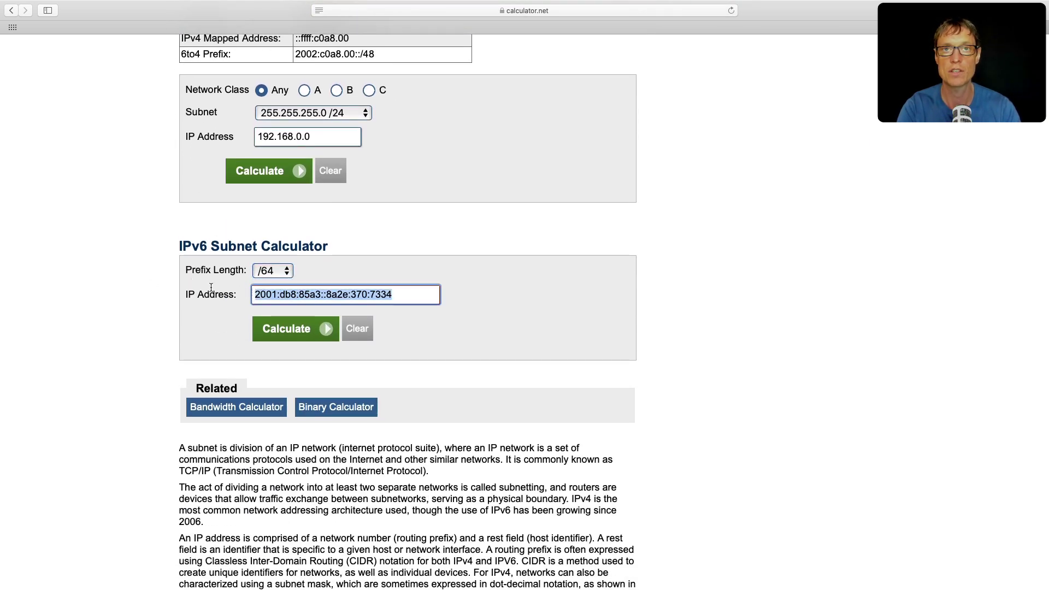
click(265, 271)
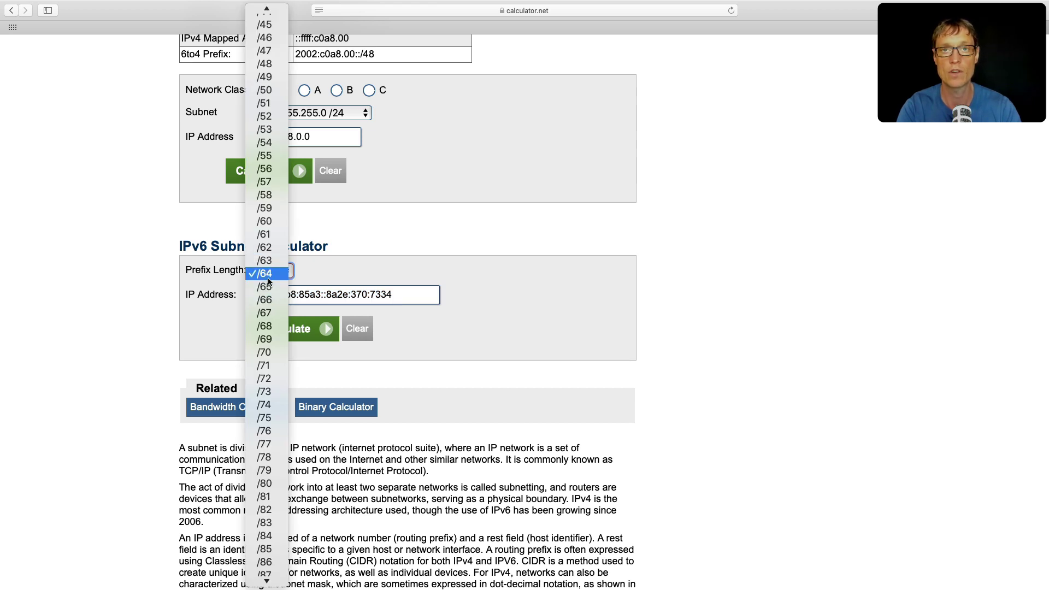
scroll(269, 281, down, 10)
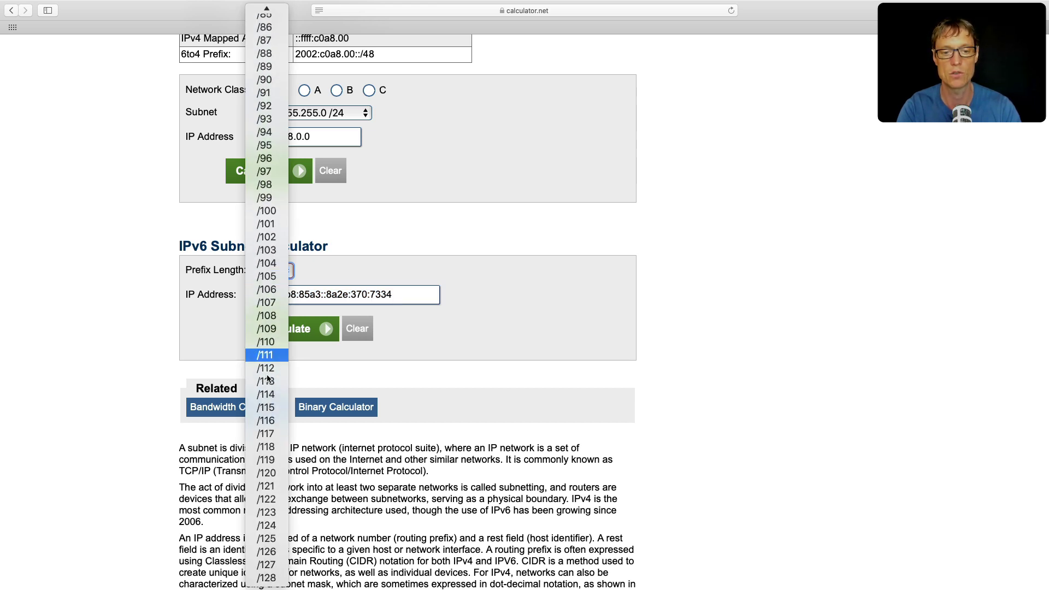
click(274, 578)
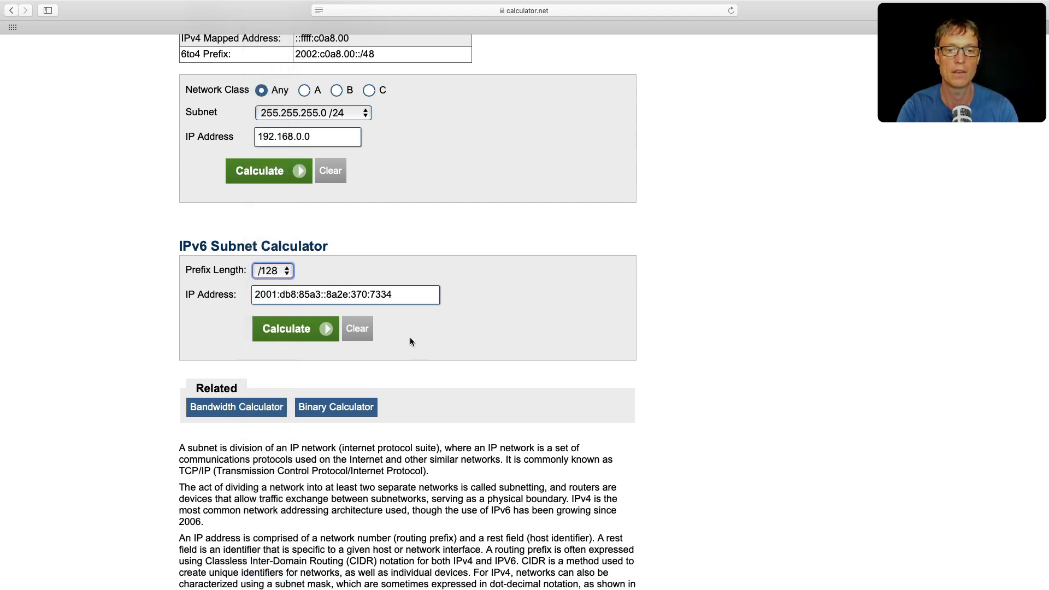
click(406, 299)
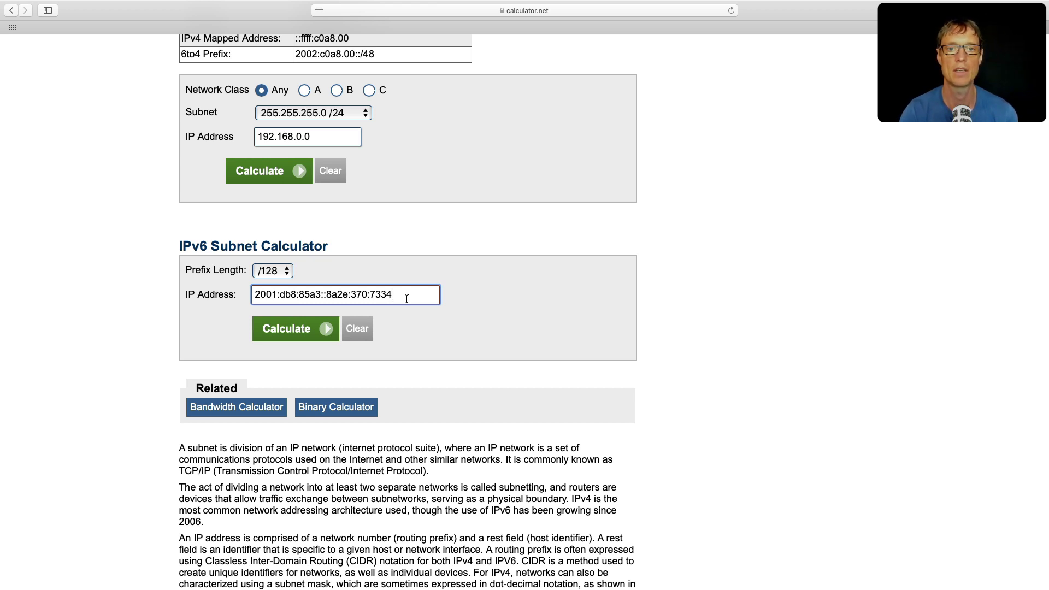
scroll(651, 170, up, 10)
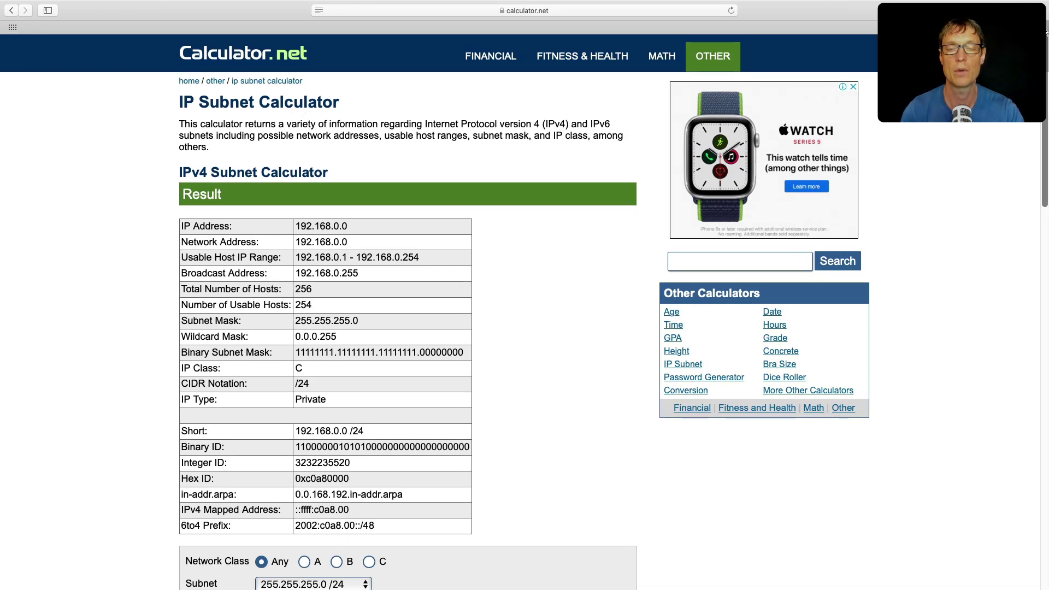
Step: Open google.com in a new browser tab
key(super+t)
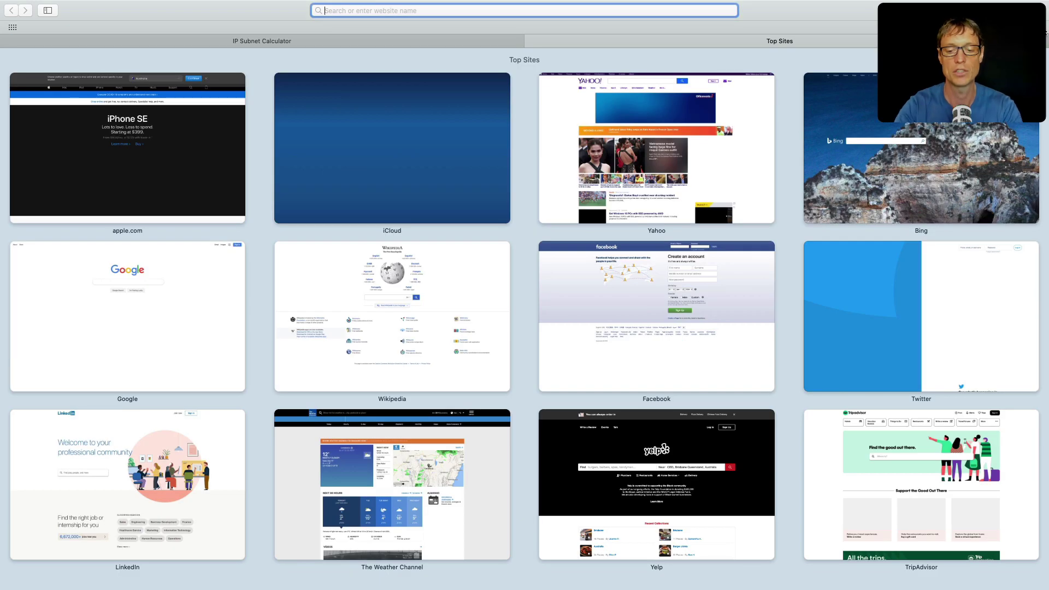
text(google)
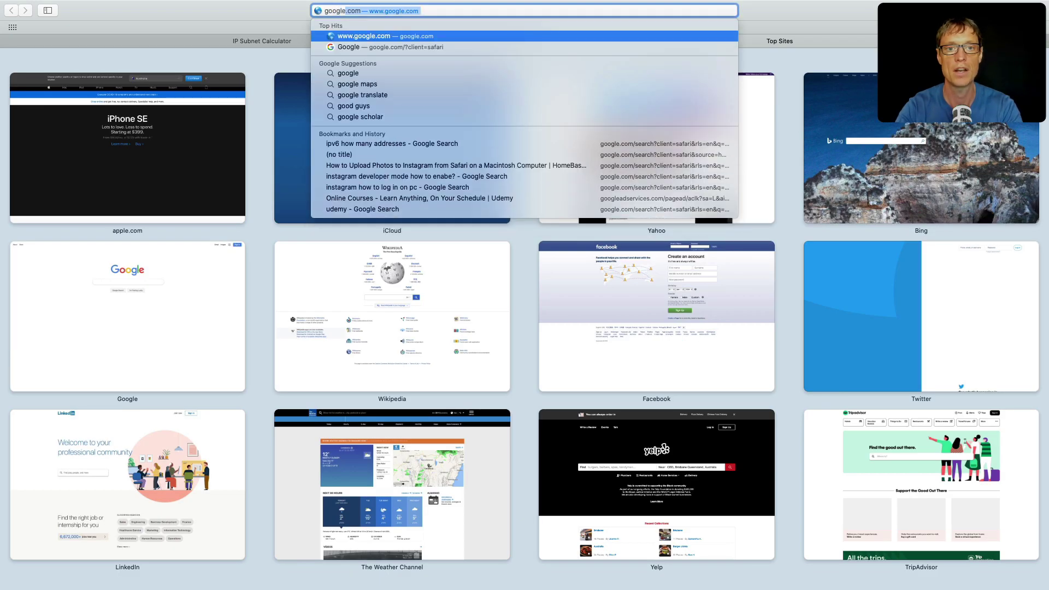
key(Return)
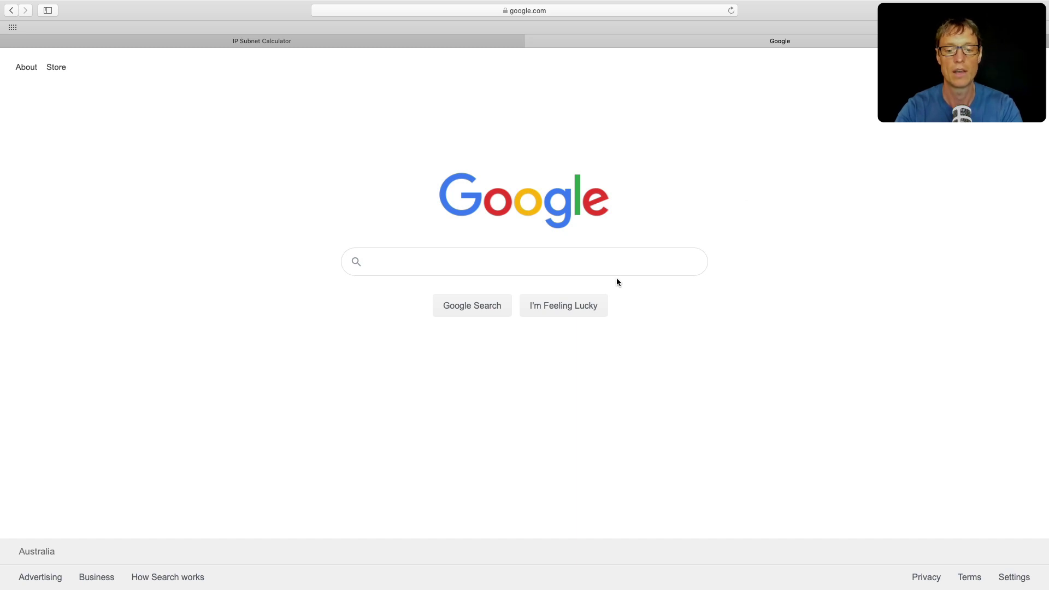
Step: Search Google for 'ip addressing basics' and scroll through the results
text(ip addressing b)
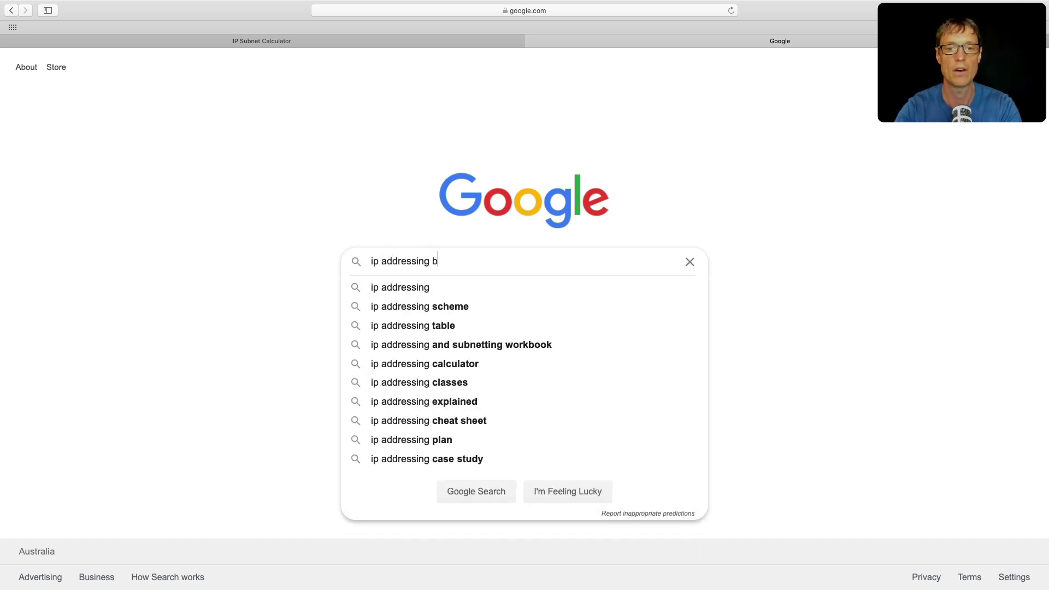
text(asics)
key(Return)
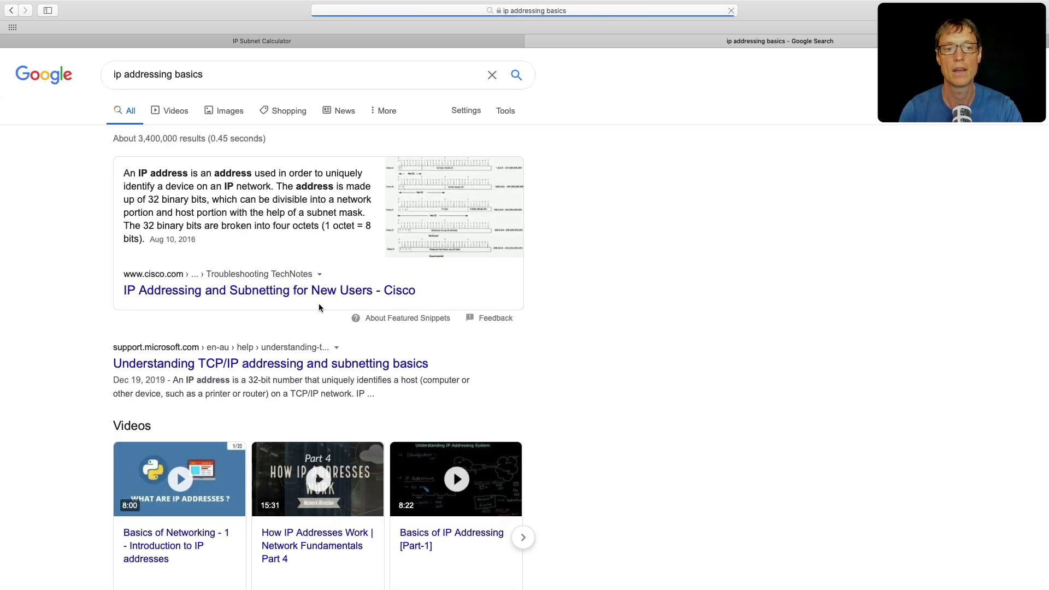
scroll(155, 381, down, 5)
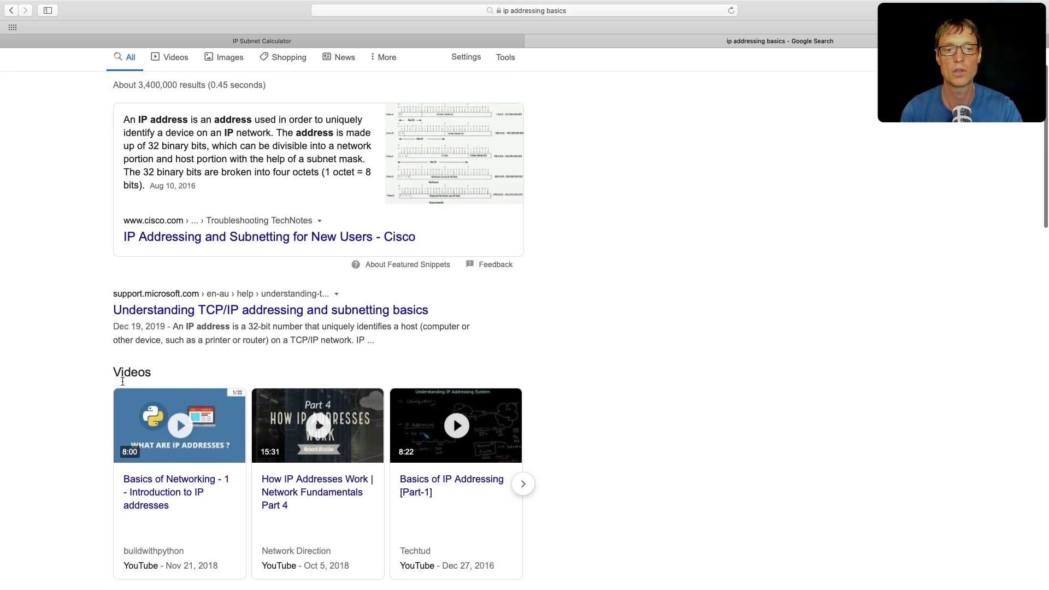
scroll(122, 382, down, 1)
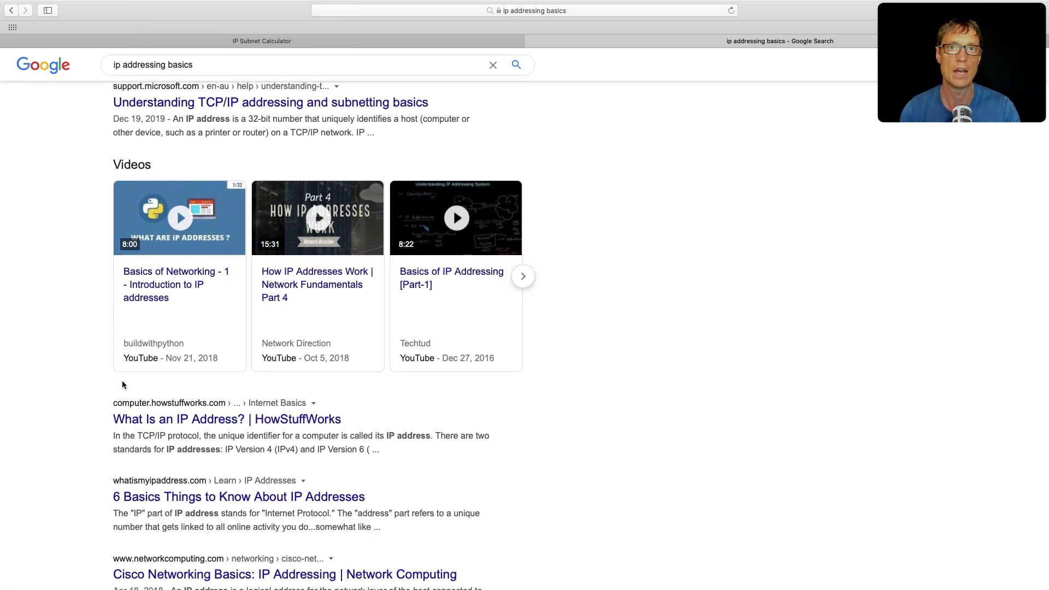